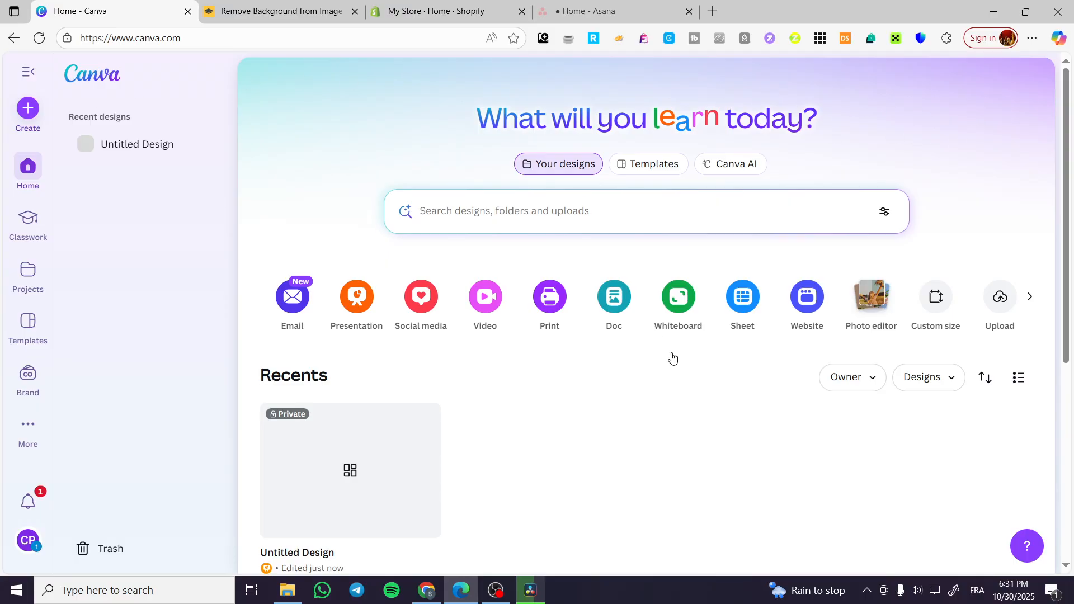
Open the untitled design from the recent designs and delete the large football player cutout in the middle of the page.
left_click(364, 490)
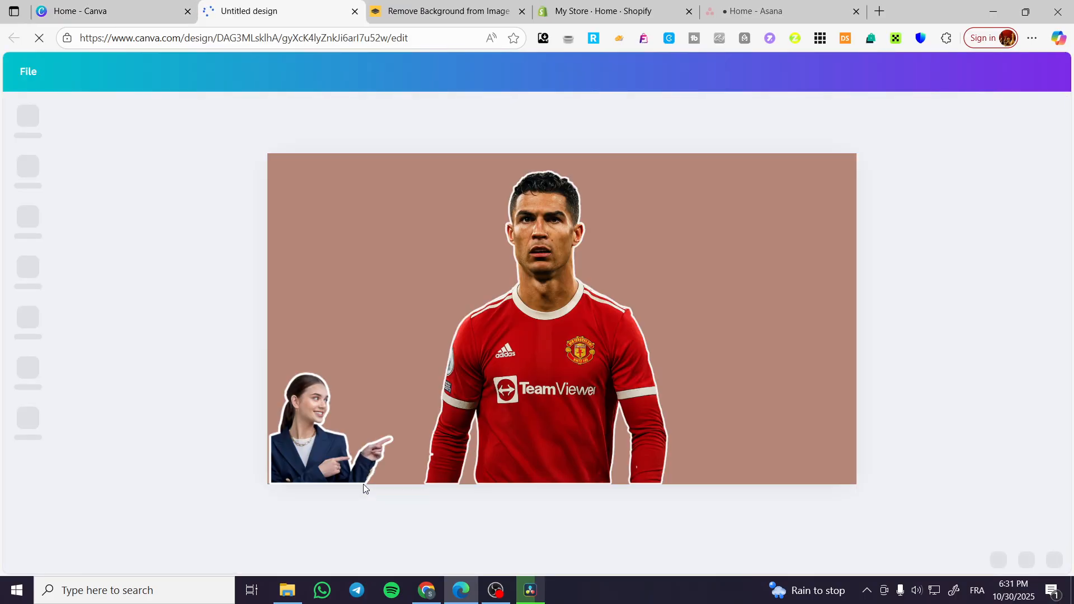
left_click(590, 350)
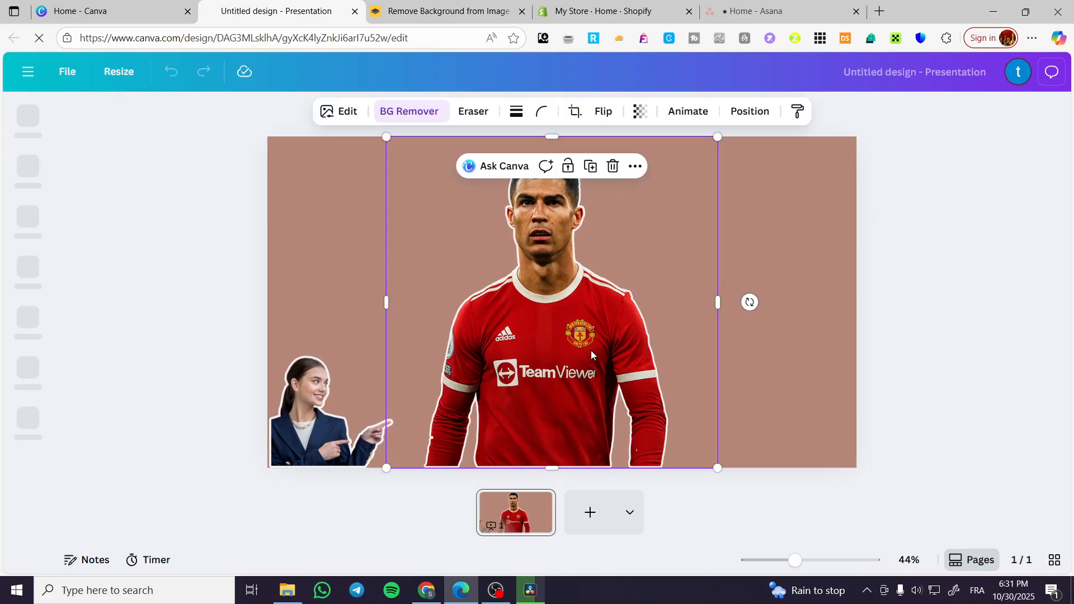
key("Delete")
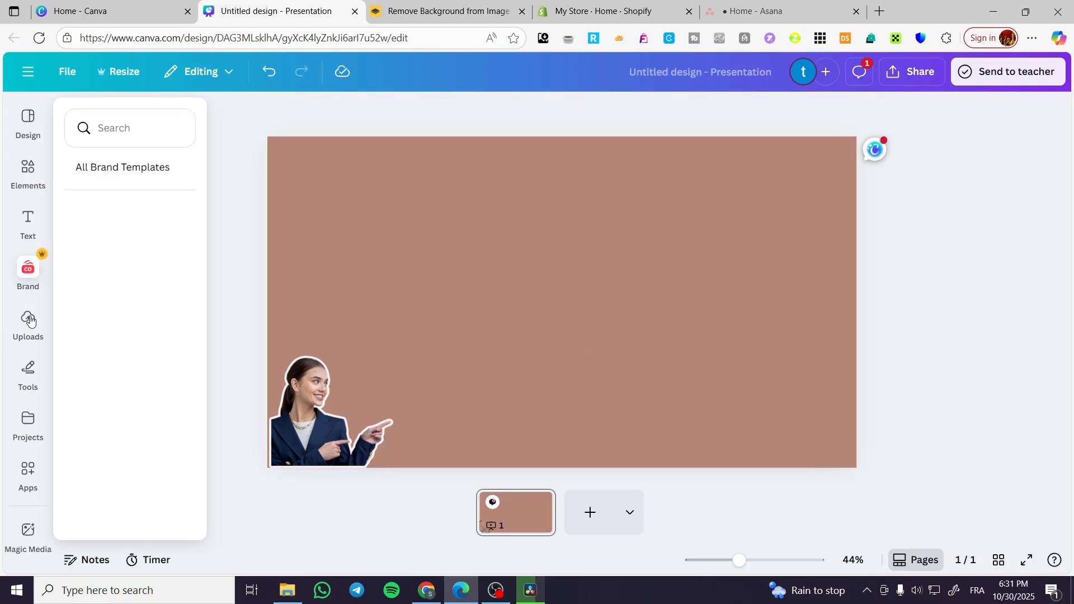
Add the uploaded woman, football players group and goal scene pictures to the page and spread them apart.
left_click(29, 321)
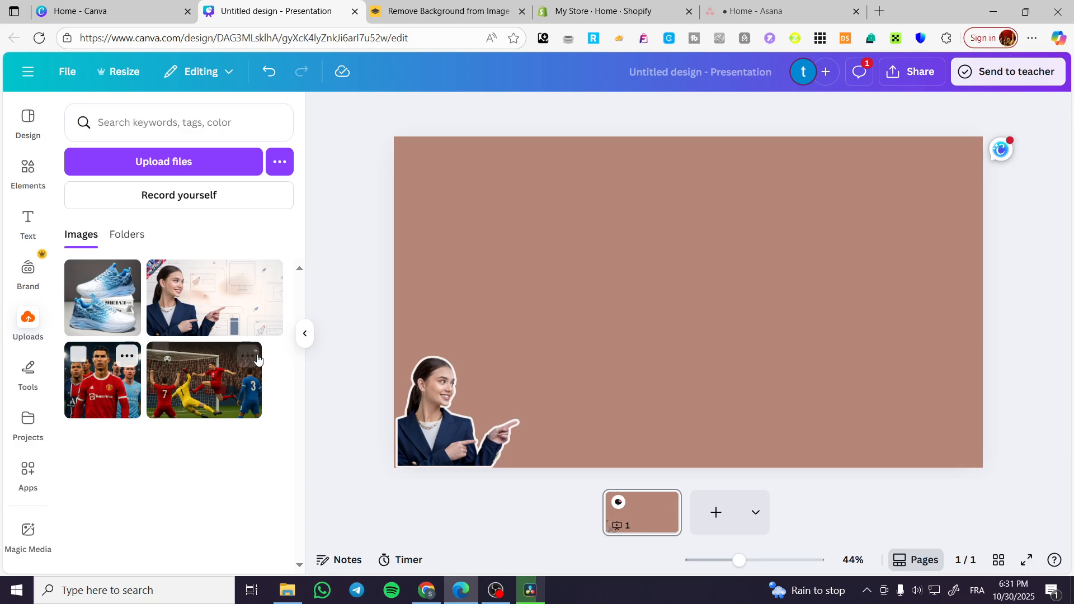
left_click(207, 300)
left_click_drag(743, 296, 556, 223)
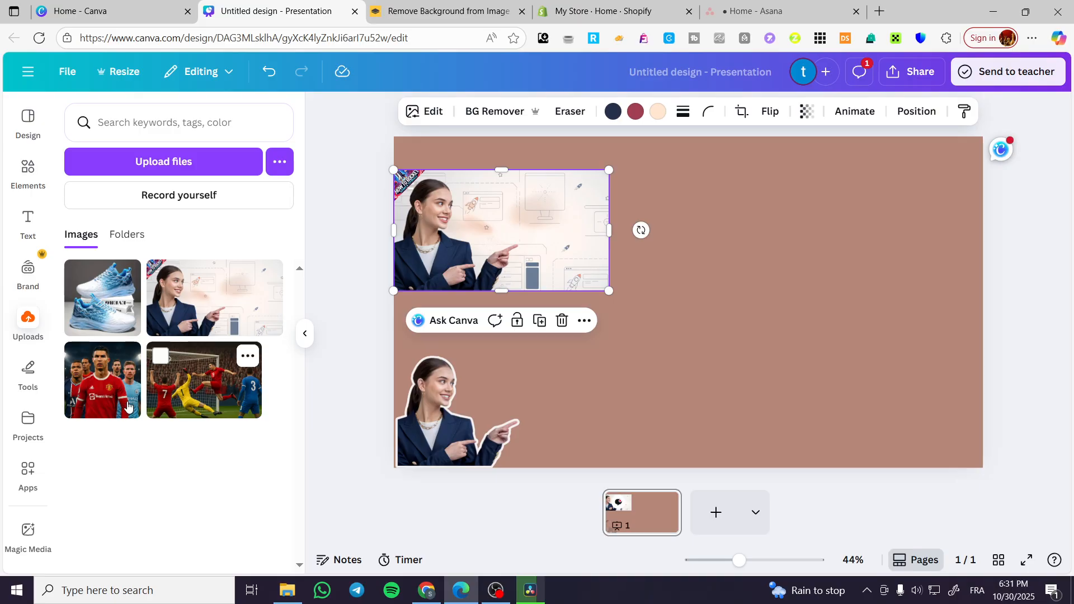
left_click(112, 386)
left_click_drag(740, 284, 888, 241)
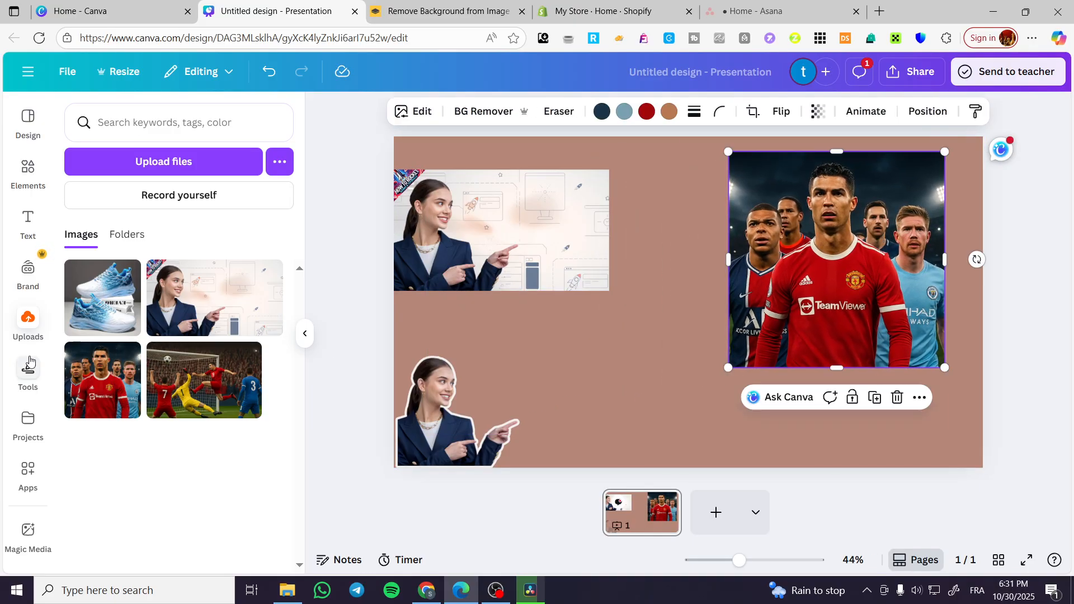
left_click_drag(851, 411, 741, 337)
left_click_drag(652, 270, 627, 378)
Delete the old white-outlined woman cutout and arrange the goal scene below the woman picture on the page's left half.
left_click(453, 417)
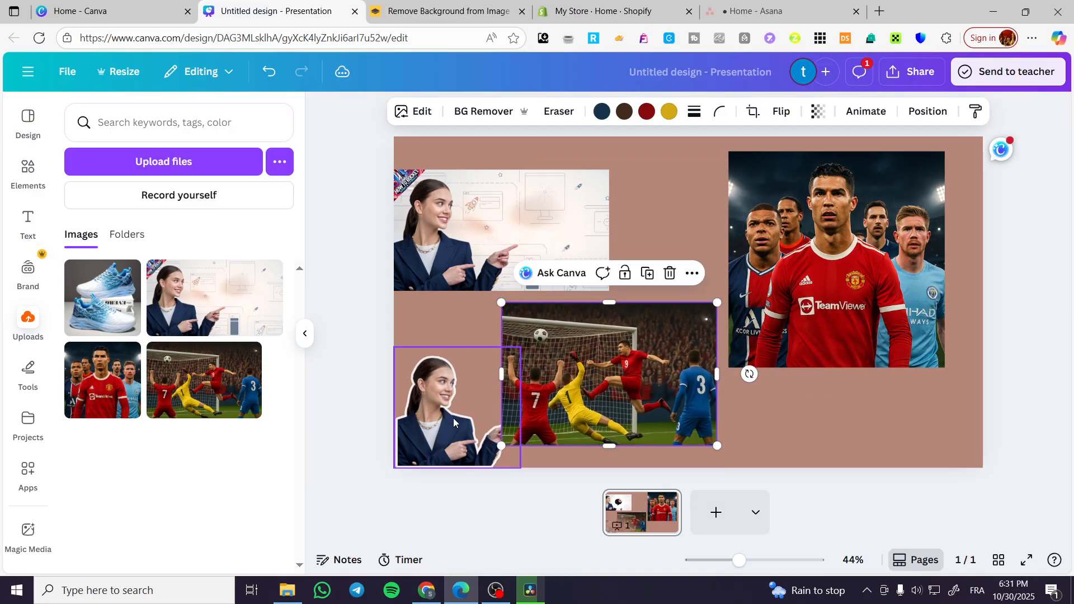
key("Delete")
left_click_drag(520, 403, 424, 420)
left_click_drag(506, 263, 526, 263)
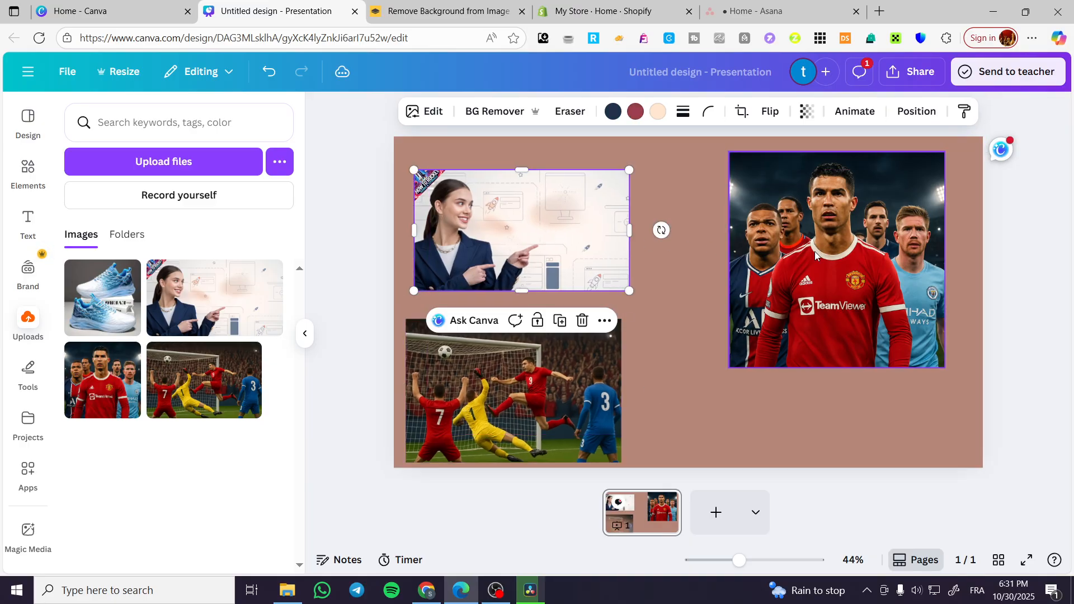
left_click(1046, 258)
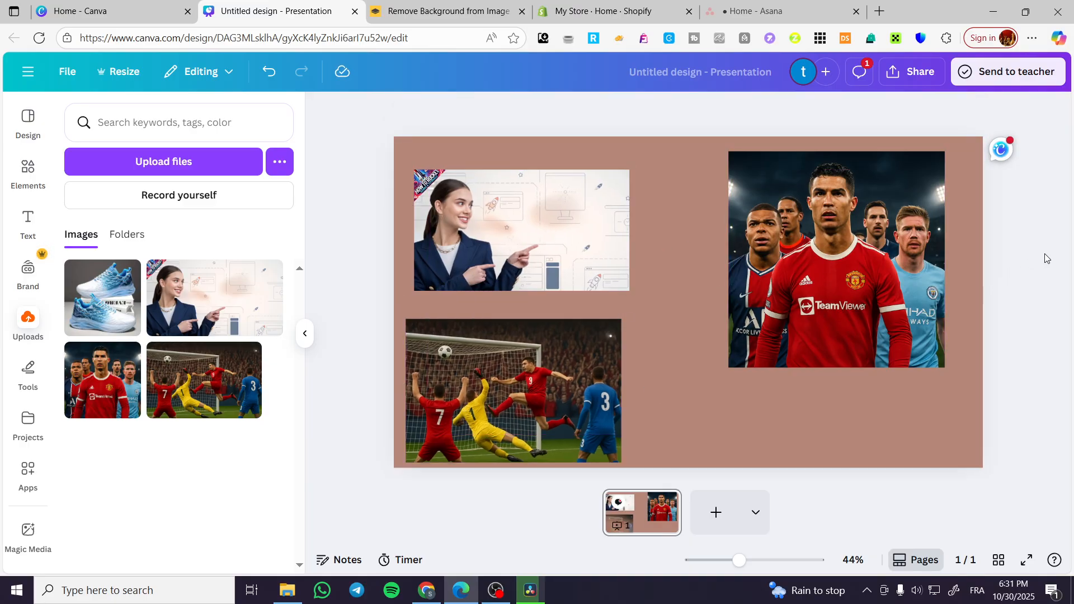
Remove the background from the woman picture and crop the empty area beside her pointing hand.
left_click(530, 234)
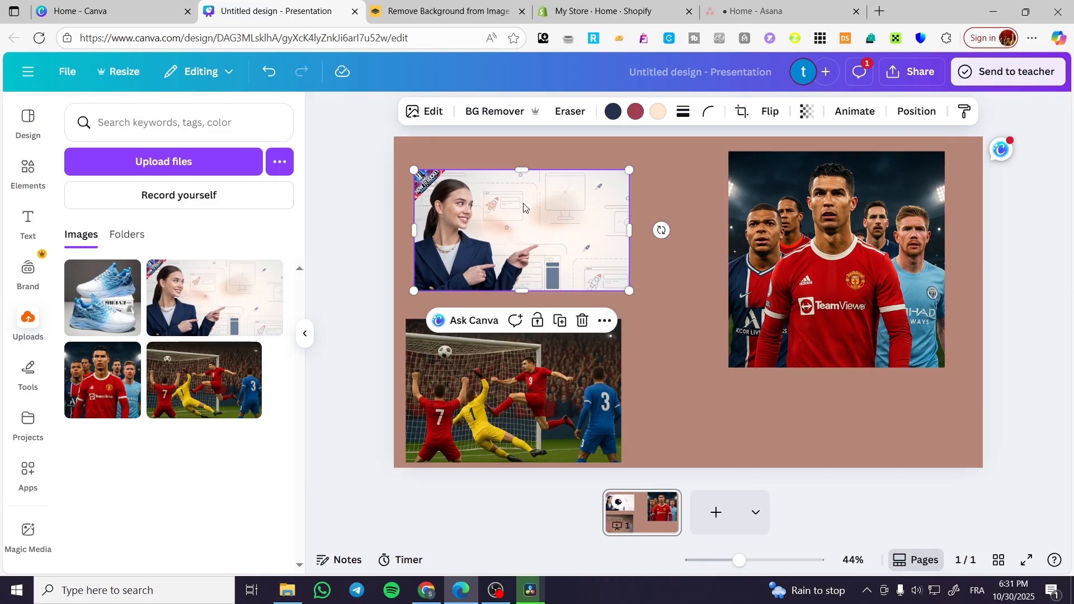
left_click(495, 114)
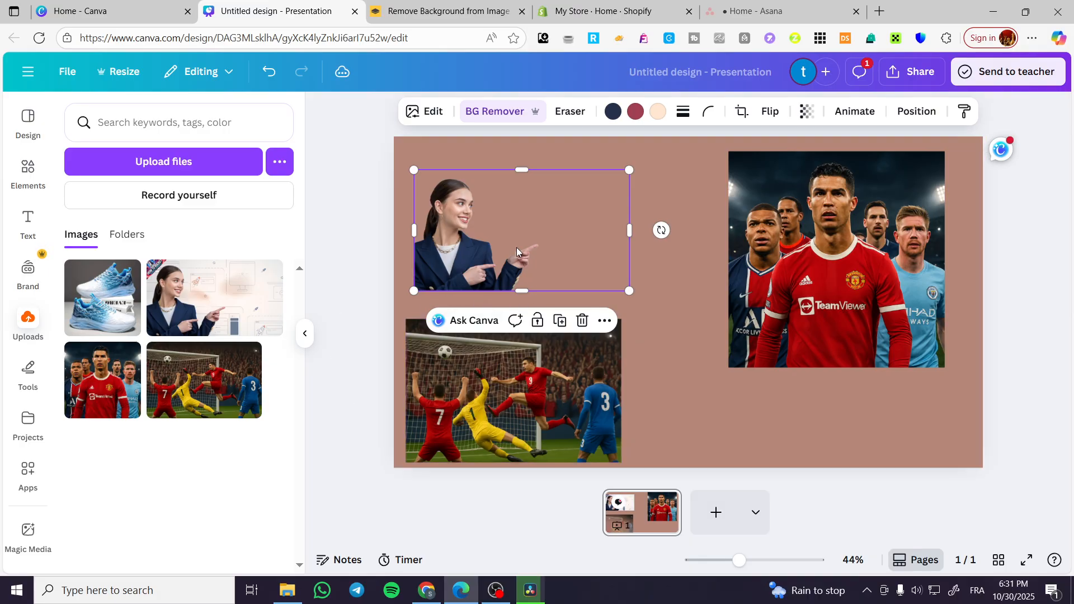
left_click_drag(628, 230, 540, 230)
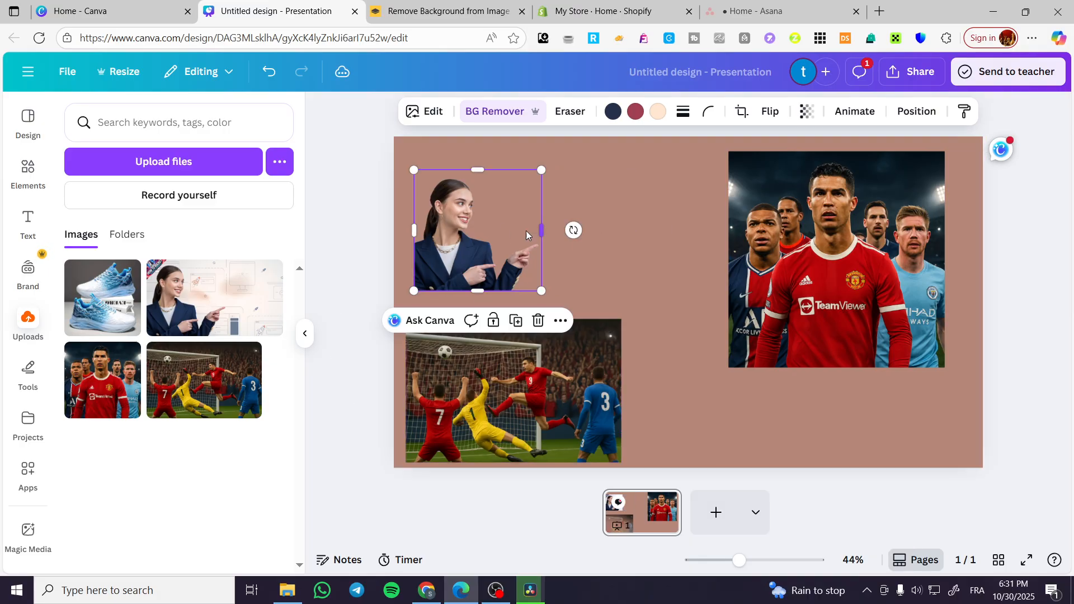
left_click(351, 247)
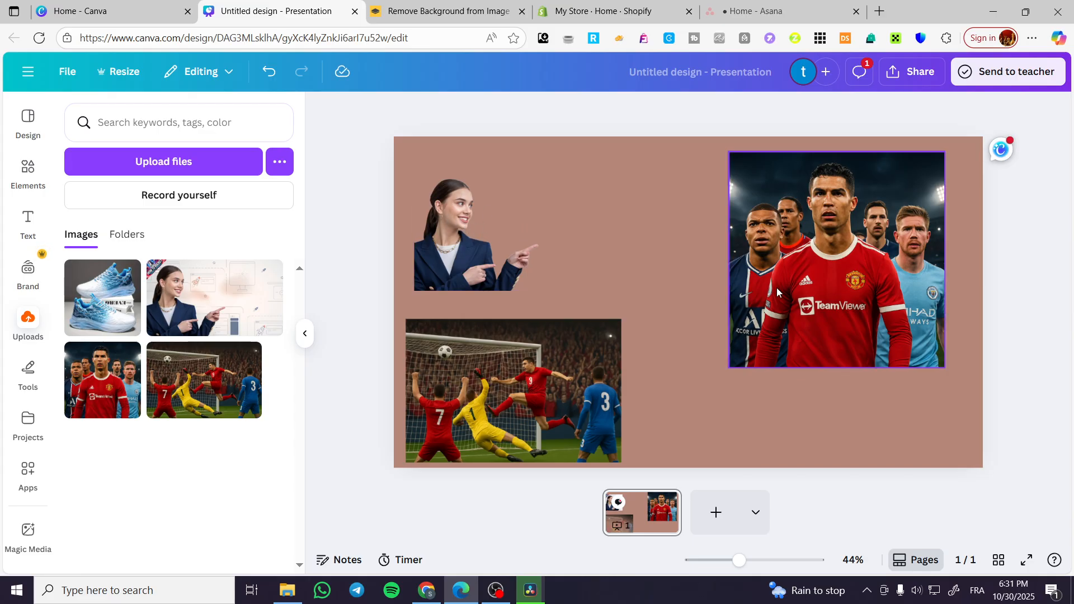
Move the football players group picture slightly left and remove its background.
left_click(811, 252)
left_click_drag(811, 252, 771, 250)
left_click(488, 114)
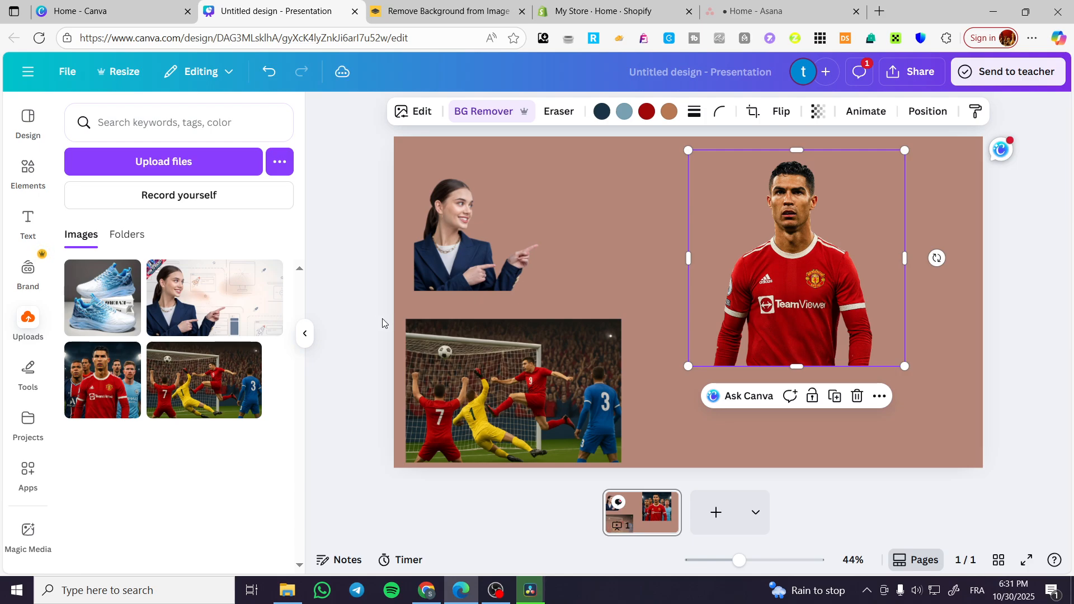
Remove the goal scene's background, crop the empty area on its right side and scale it down slightly.
left_click(407, 344)
left_click(476, 113)
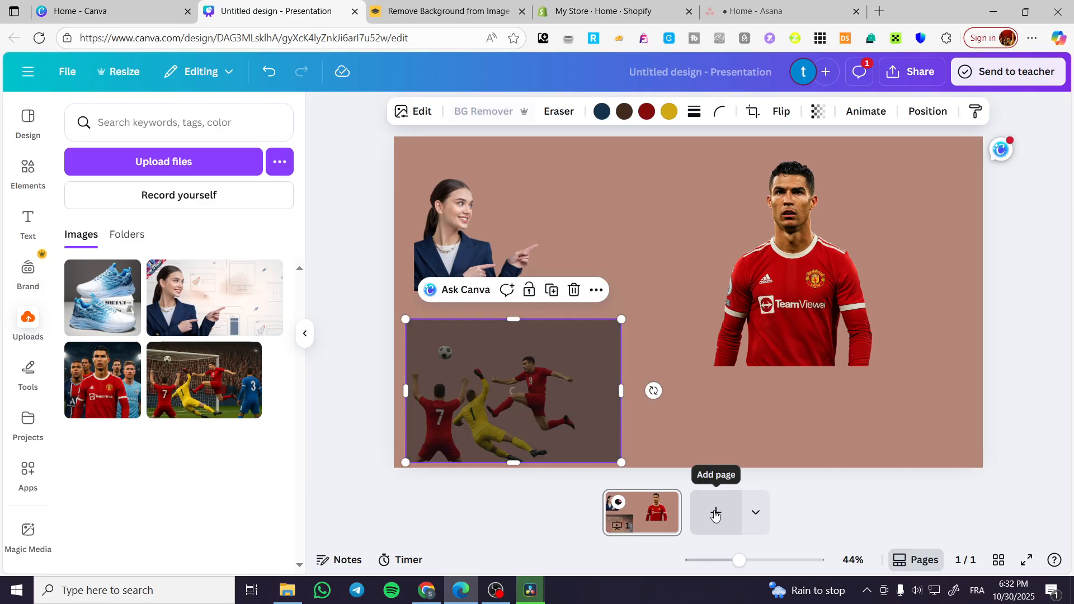
left_click_drag(597, 425, 632, 414)
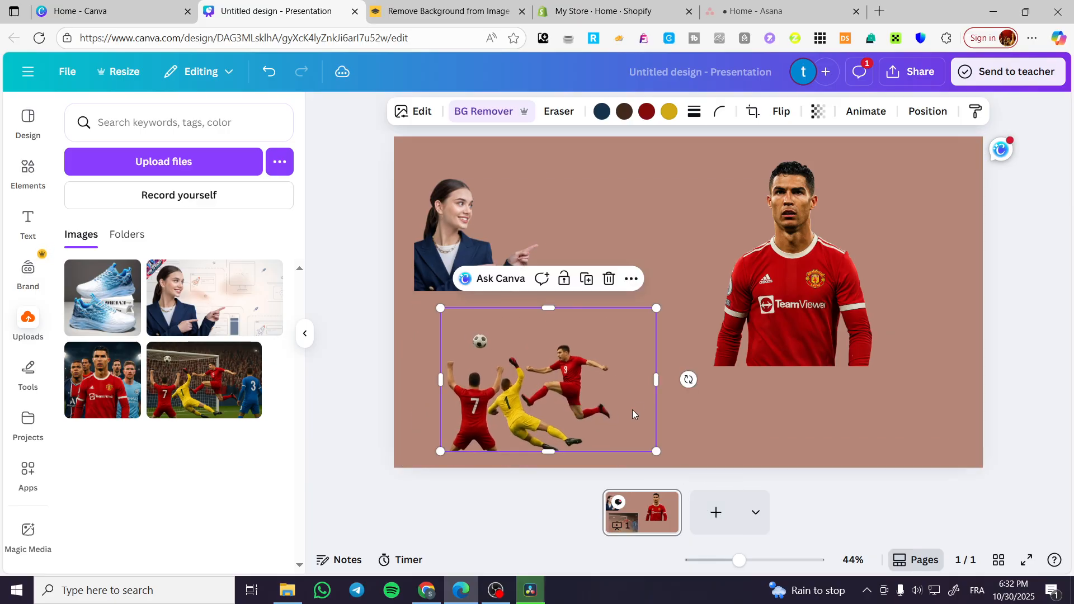
left_click_drag(654, 379, 619, 380)
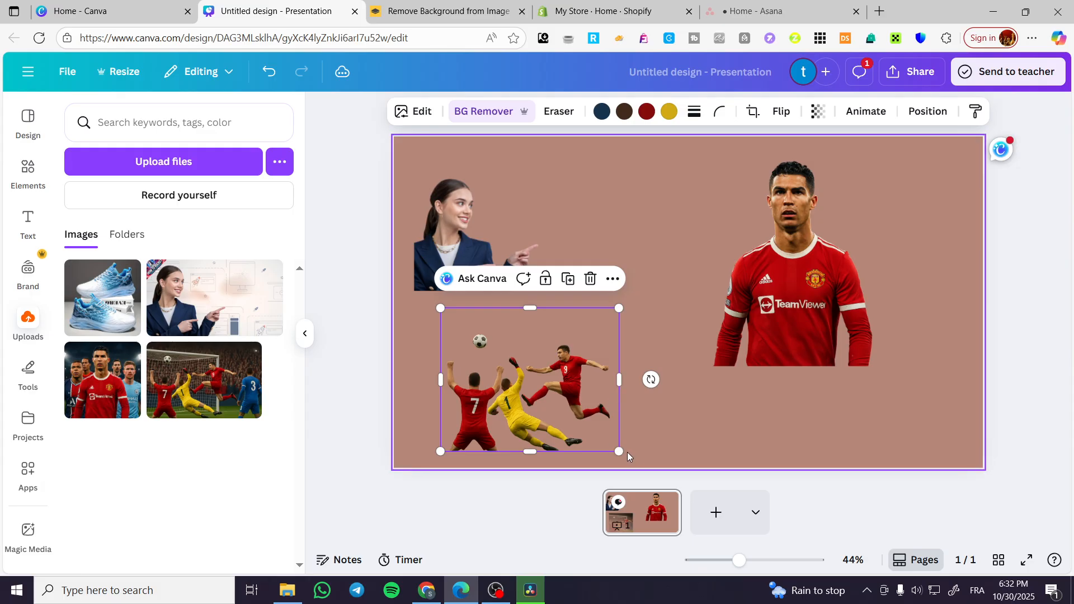
left_click_drag(618, 304, 521, 196)
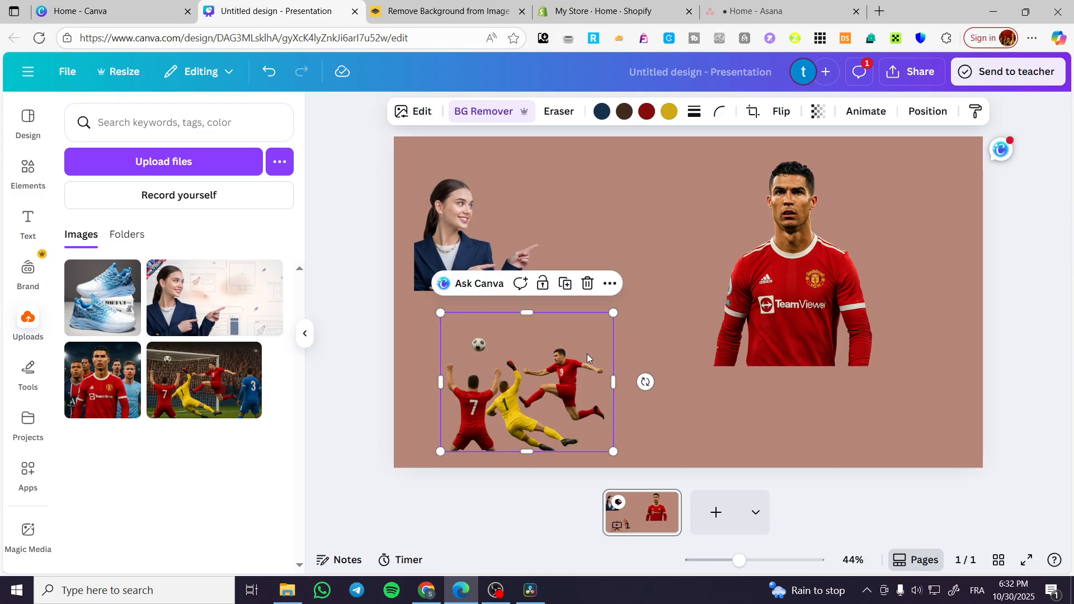
Place the goal scene in the page's lower-left corner, the woman in the upper-left and the single player in the lower-right.
left_click_drag(579, 358, 535, 374)
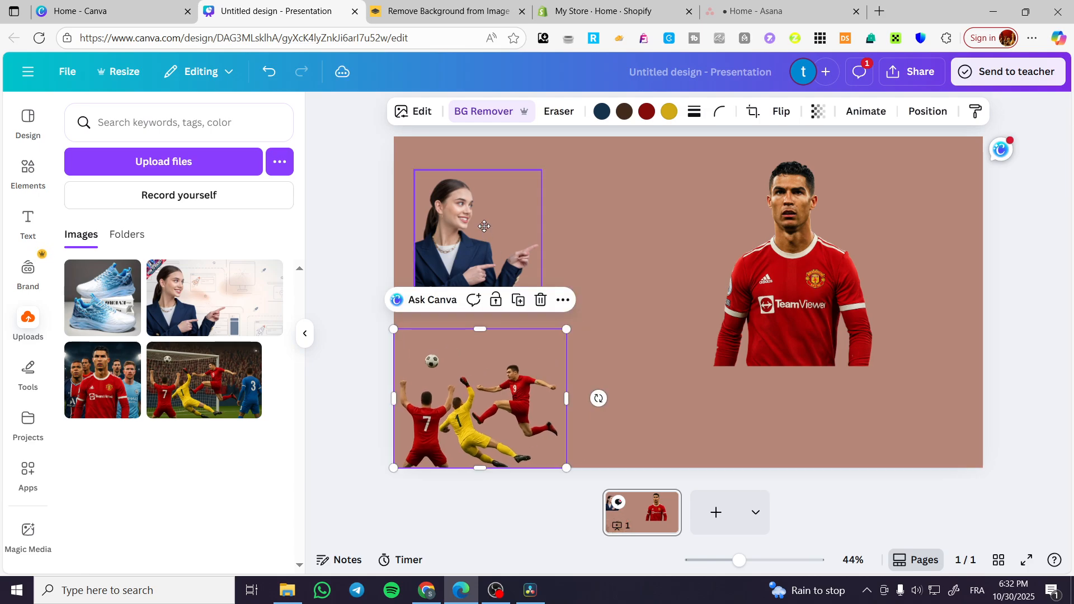
left_click_drag(483, 229, 463, 196)
left_click_drag(869, 285, 943, 384)
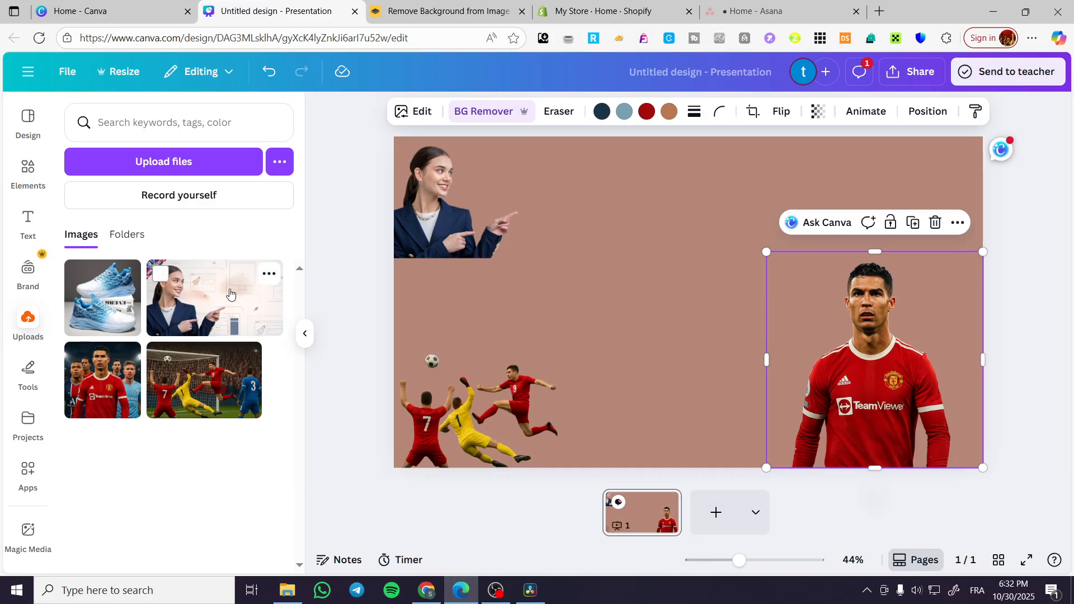
Switch to the remove.bg website and upload the cartoon portrait with glasses for background removal.
right_click(404, 5)
key("Escape")
left_click(403, 4)
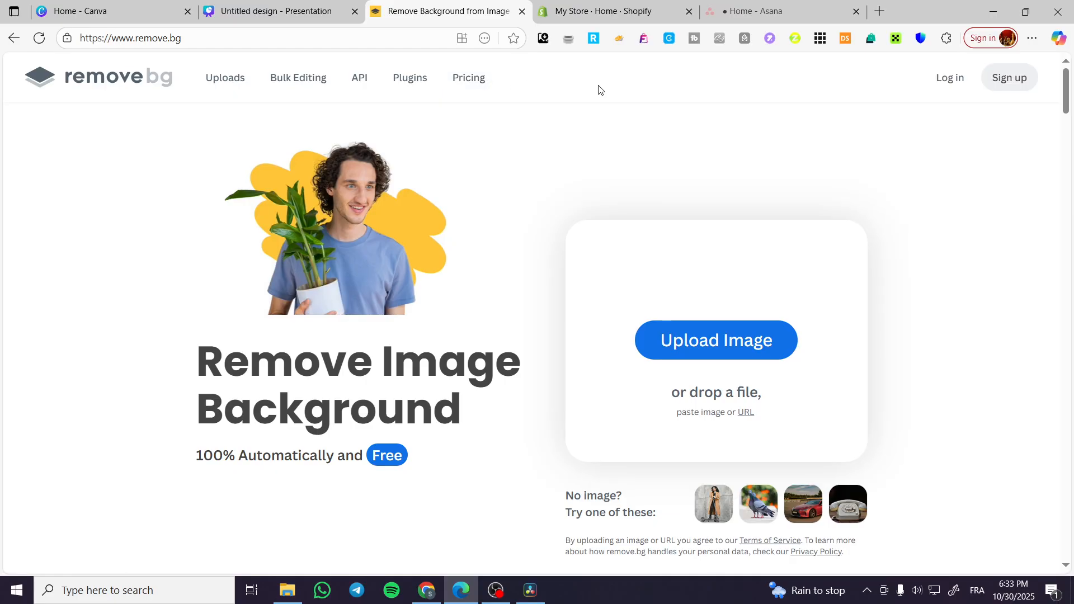
left_click(1032, 38)
left_click(930, 231)
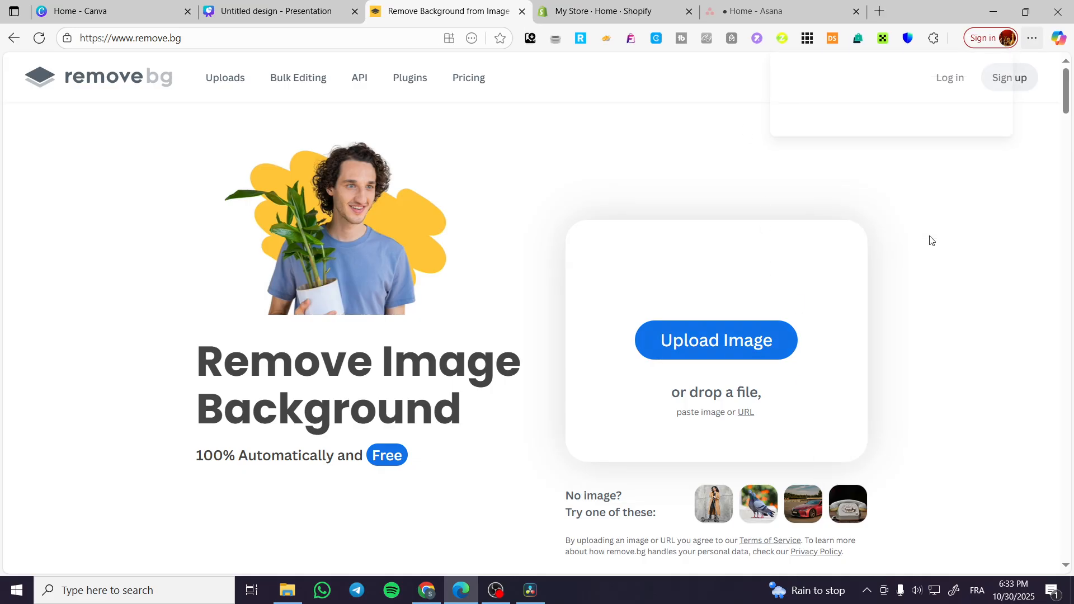
left_click_drag(861, 91, 709, 324)
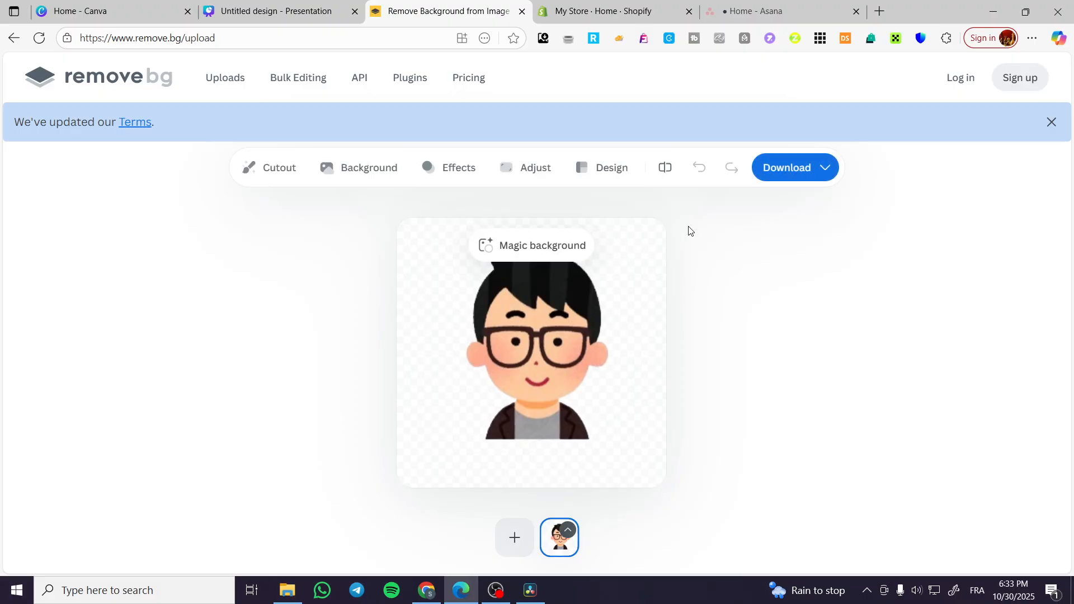
Give the cartoon portrait a solid pink-red background color and open the download options.
left_click(366, 168)
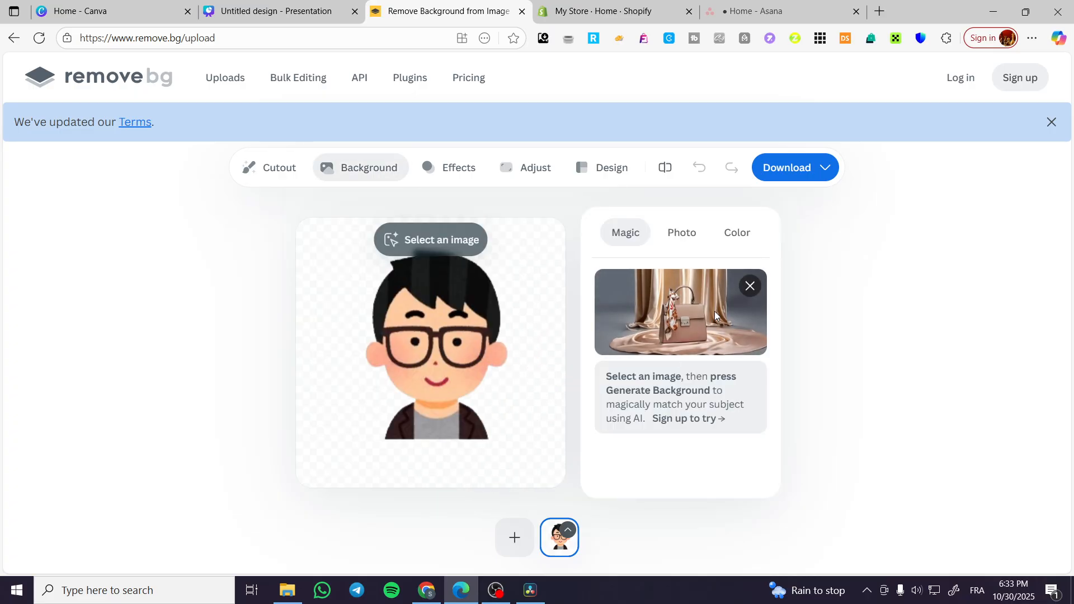
left_click(723, 239)
left_click(684, 367)
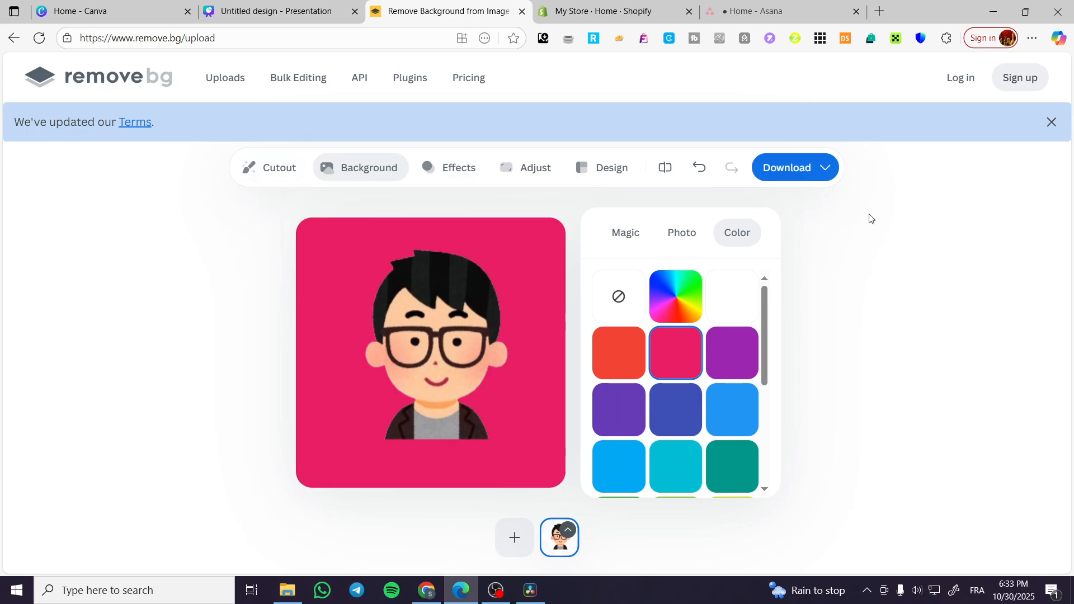
left_click(829, 171)
Open Google in a new browser tab and search for "adobe express background remover".
left_click(879, 11)
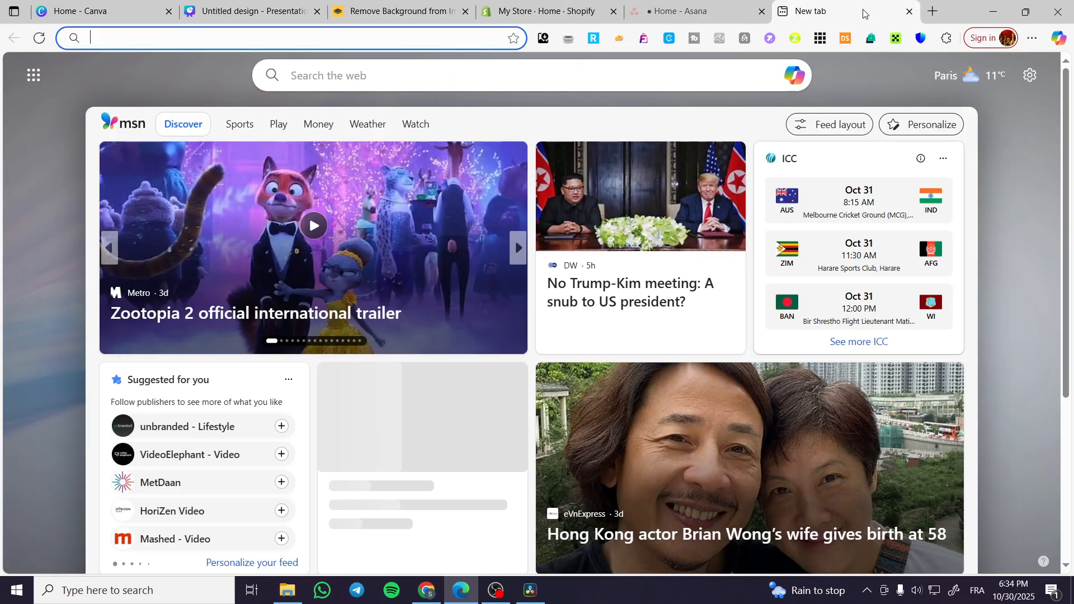
type("google")
key("Return")
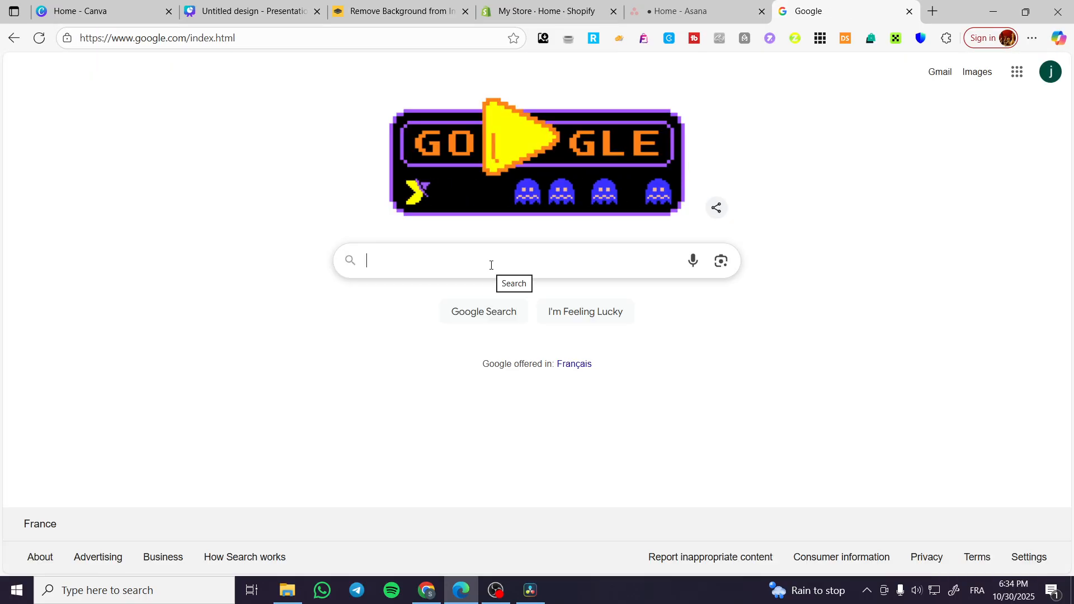
type("a")
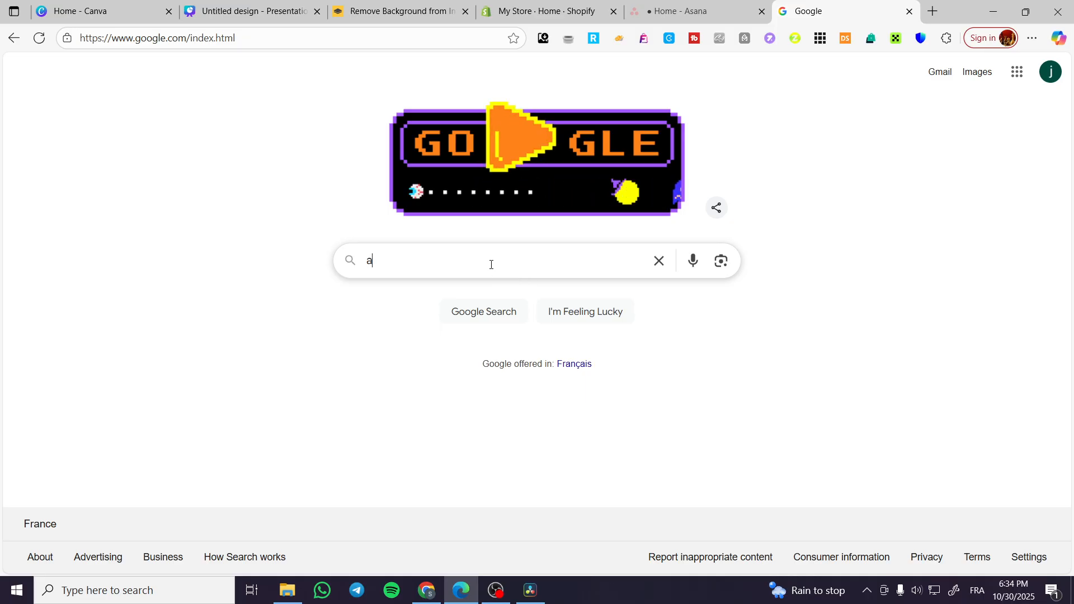
type("dobe expre")
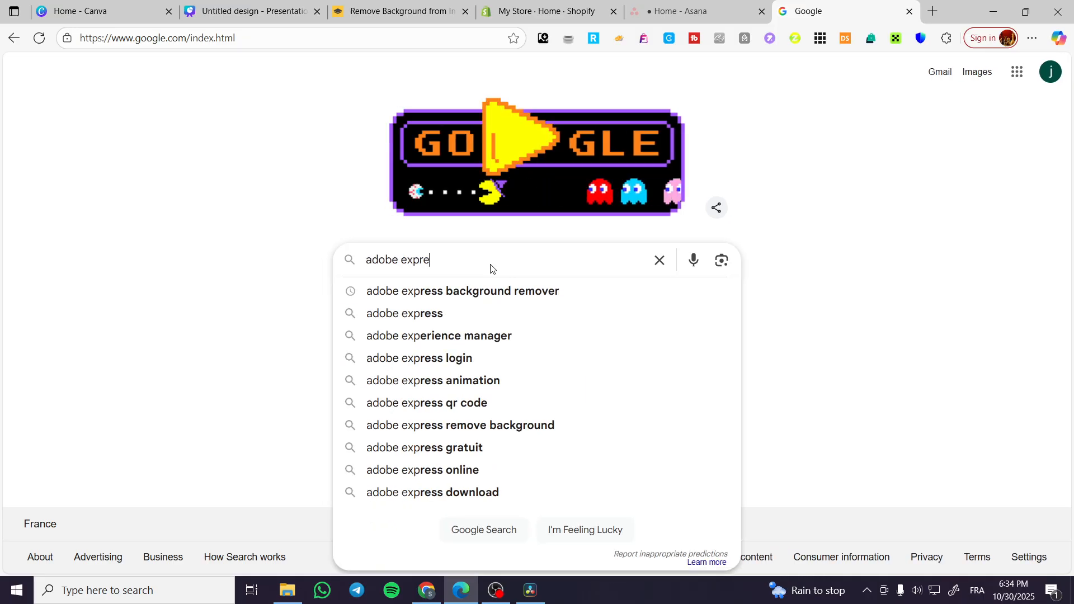
type("ss back")
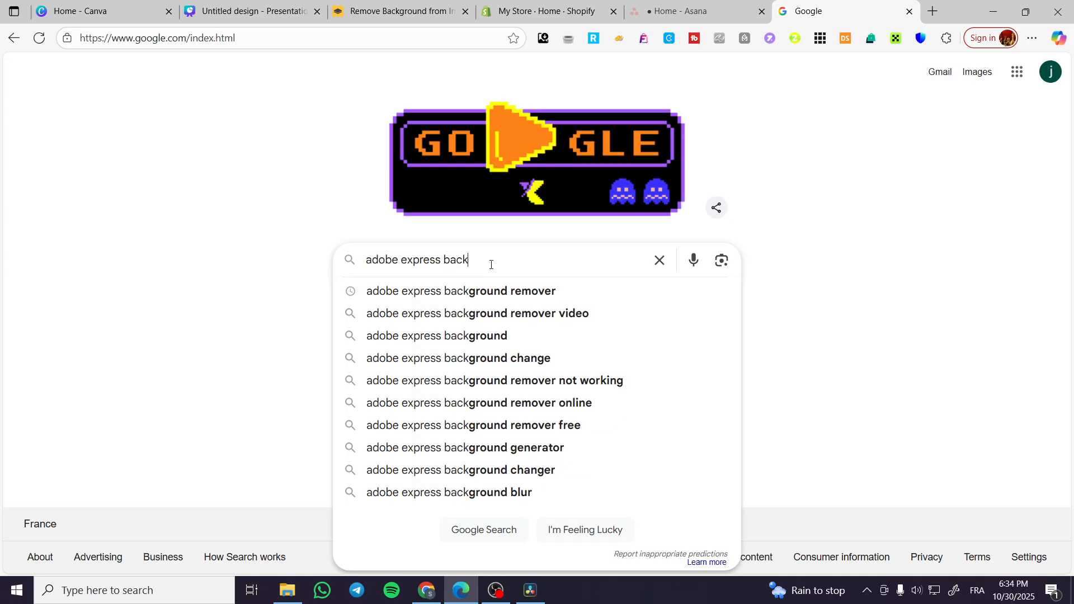
key("Down")
key("Return")
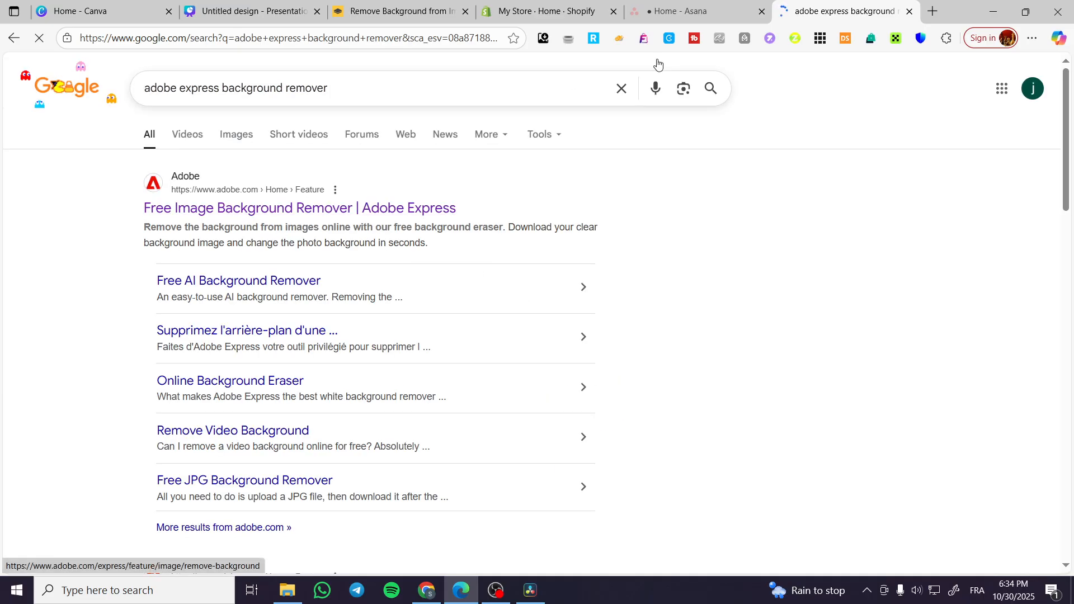
Open Adobe Express's "Free Image Background Remover" page and place its browser tab directly after the remove.bg one.
left_click(247, 209)
left_click_drag(847, 16, 476, 20)
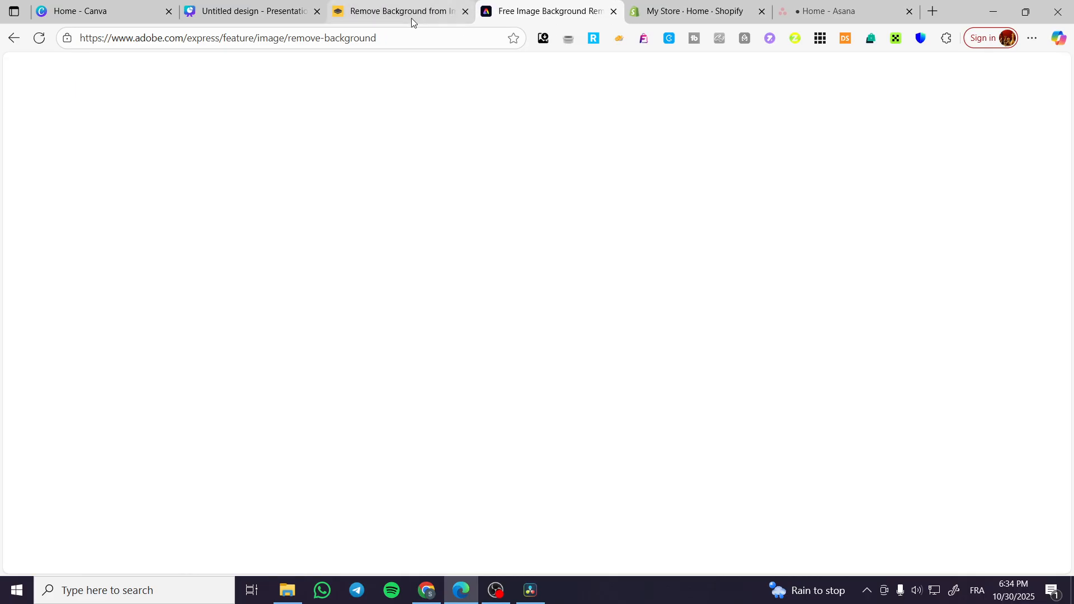
left_click(411, 18)
left_click(546, 13)
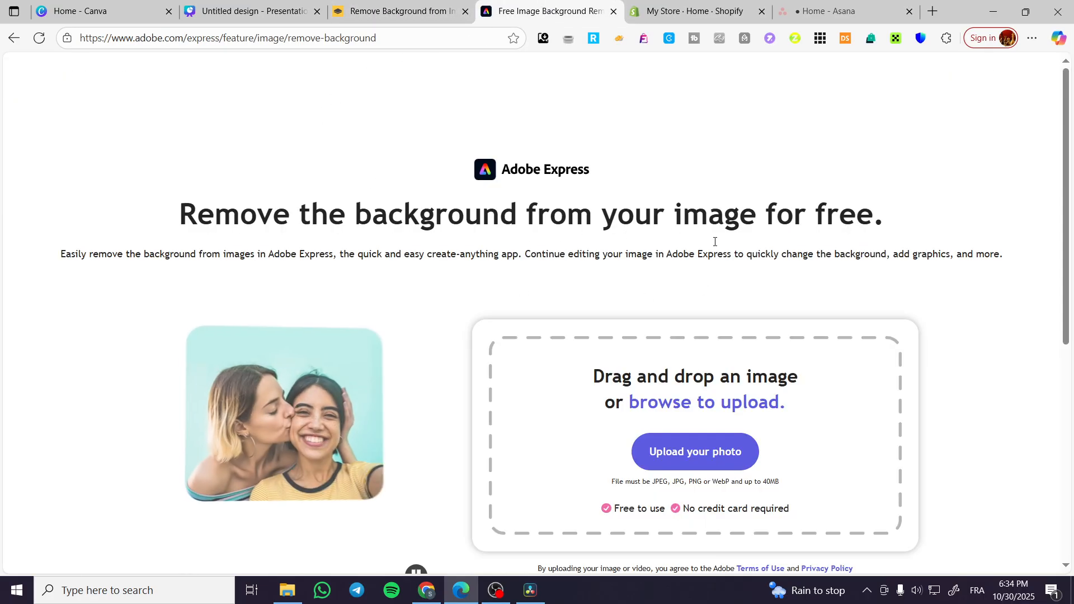